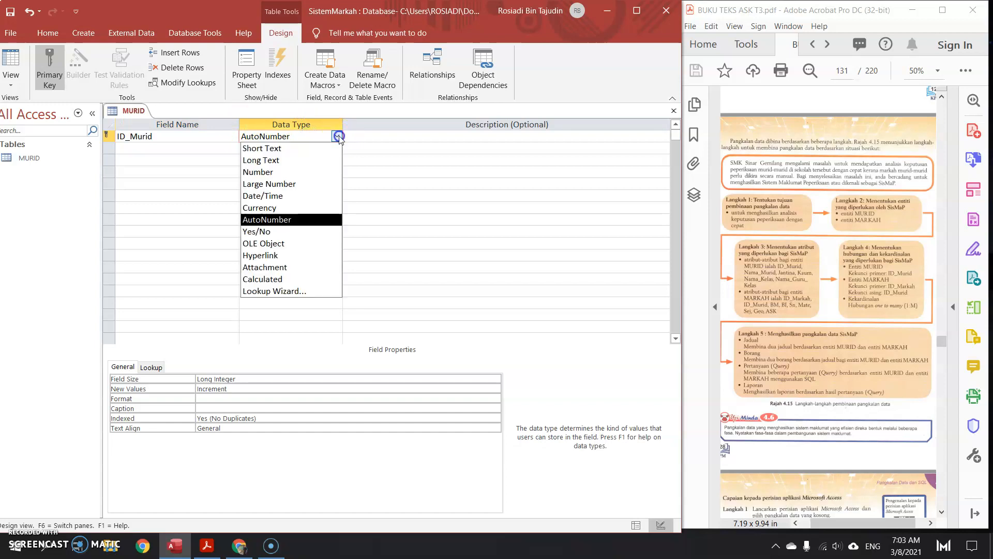
Set the ID_Murid field's data type to Short Text and add a Nama_Murid field below it
left_click(290, 149)
left_click(153, 147)
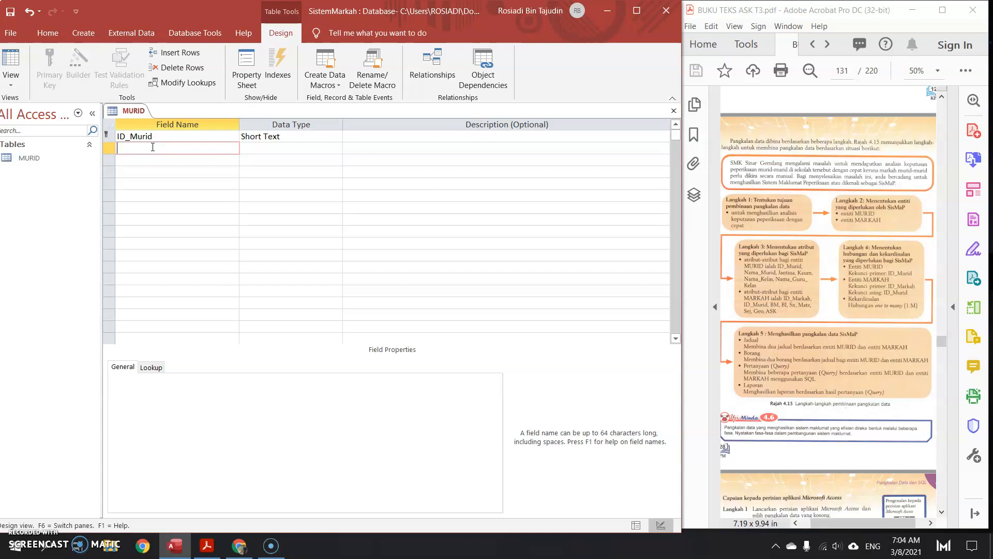
type("Nama_Murid")
key("Down")
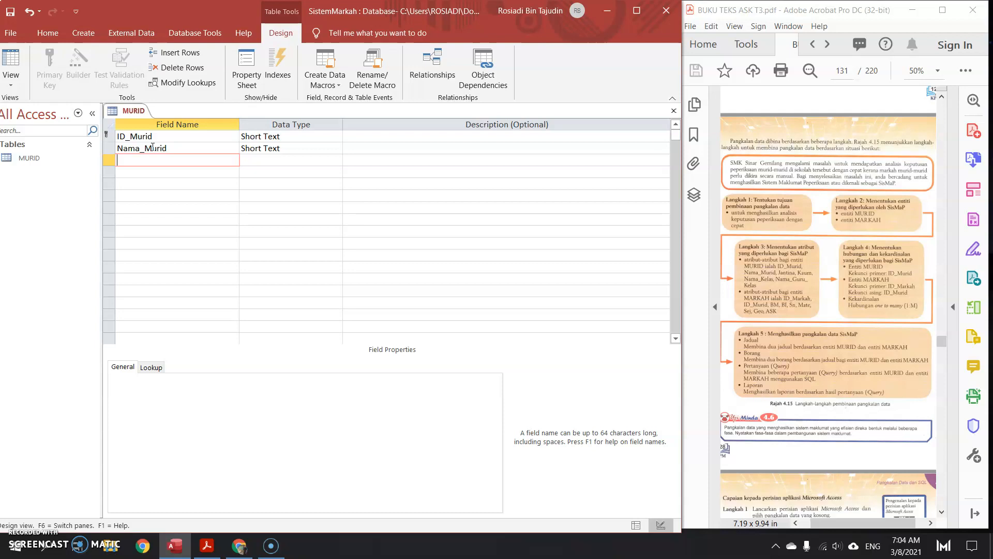
Add the Short Text fields Jantina, Kaum, Nama_Kelas and Nama_Guru_Kelas to the MURID table
type("Jantina")
key("Down")
type("Kaum")
key("Down")
type("Nama")
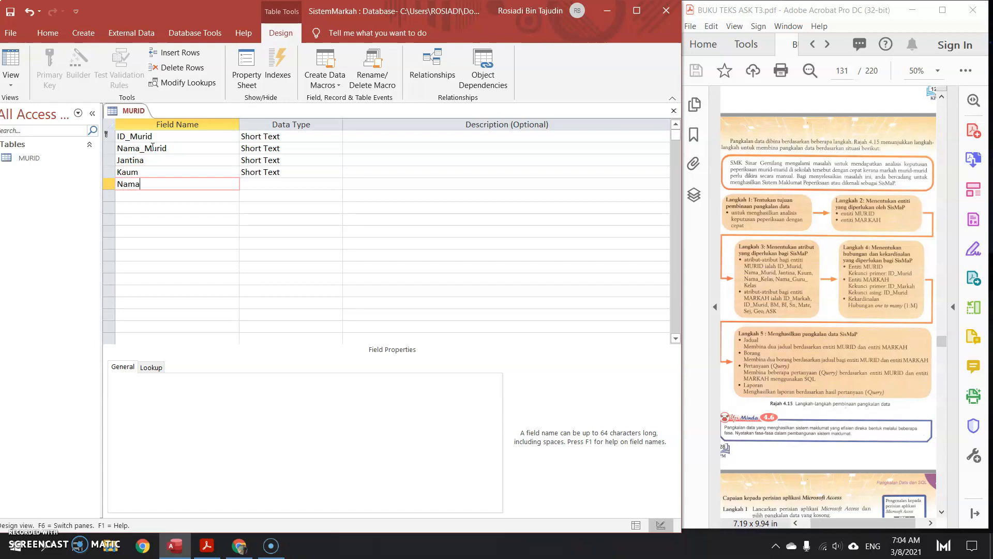
type("_Kelas")
key("Down")
type("Nama_")
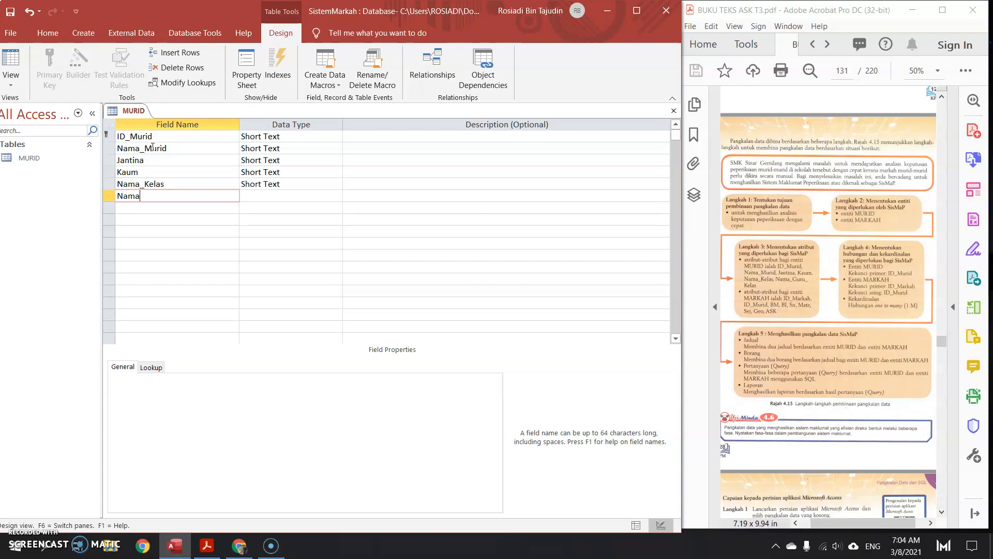
type("Guru_Kelas")
key("Tab")
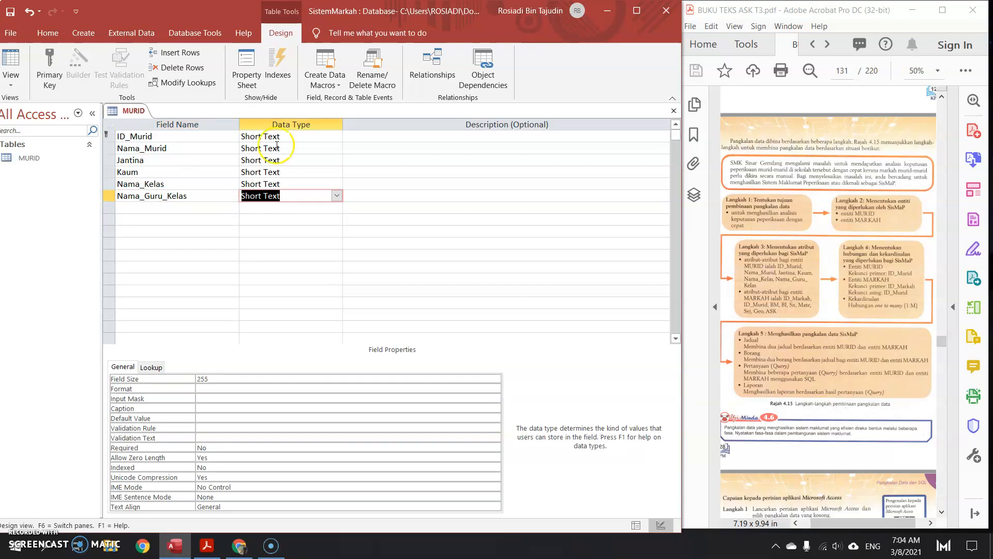
Examine the data types available for the ID_Murid field and keep Short Text selected
left_click(317, 137)
left_click(337, 137)
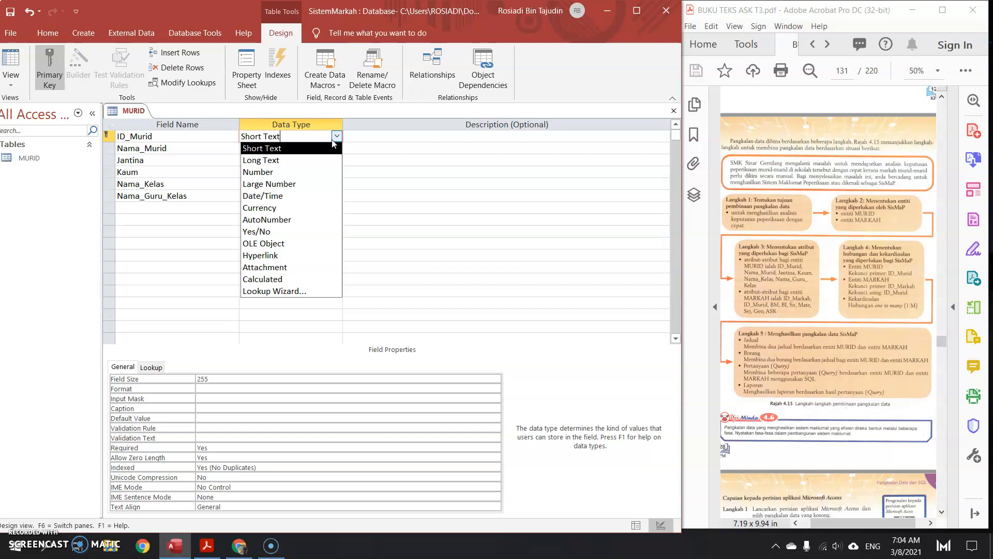
left_click(324, 149)
left_click(383, 123)
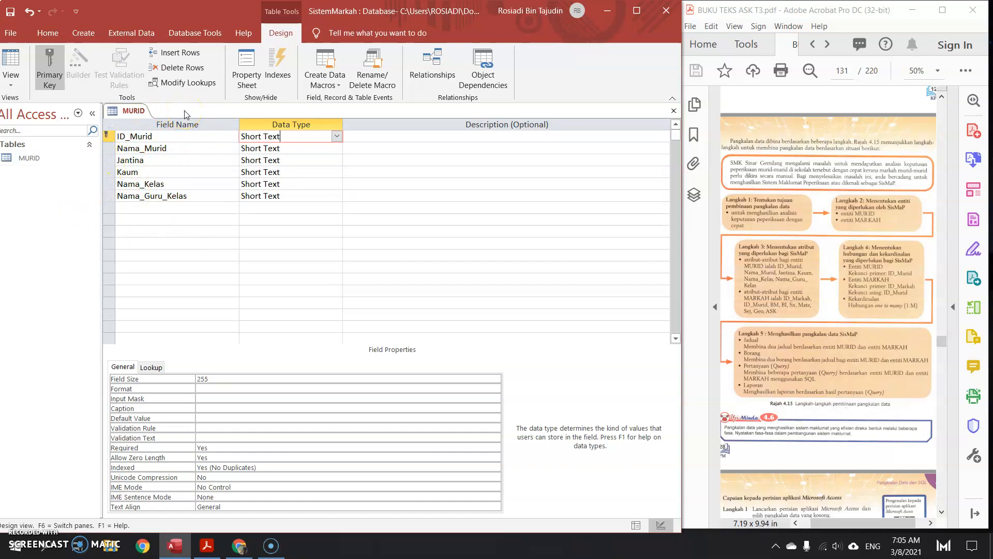
Create a second table, save it as MARKAH and open it in Design View
left_click(82, 34)
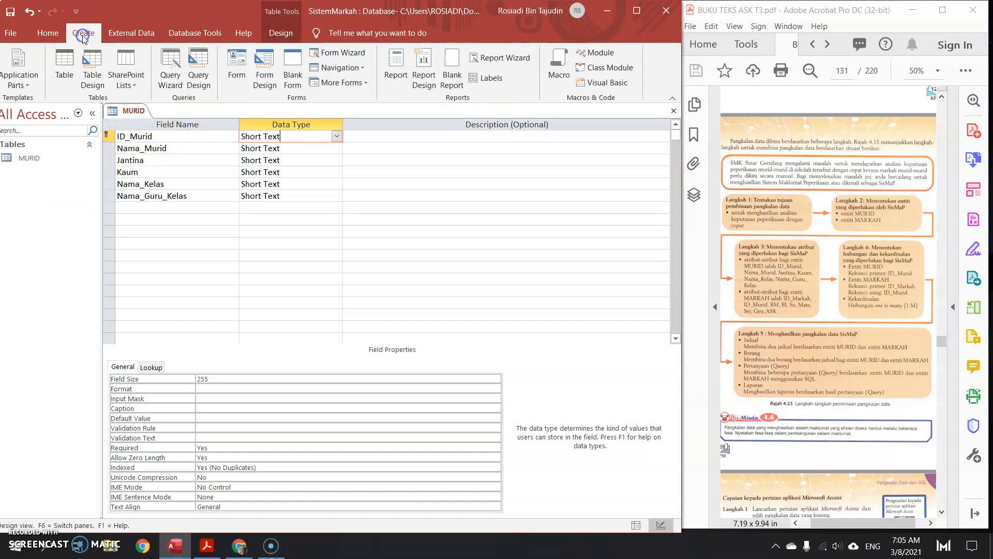
left_click(66, 64)
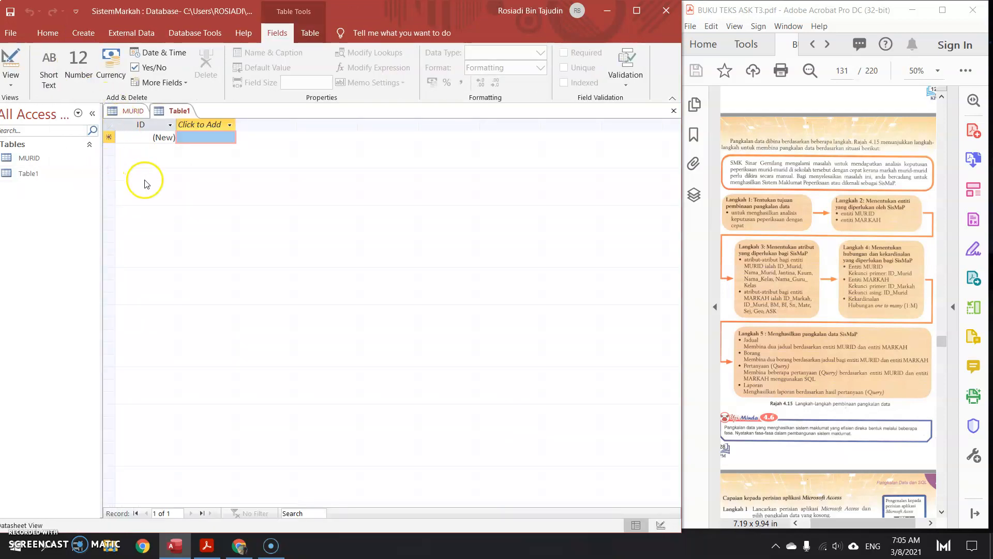
left_click(20, 87)
left_click(49, 138)
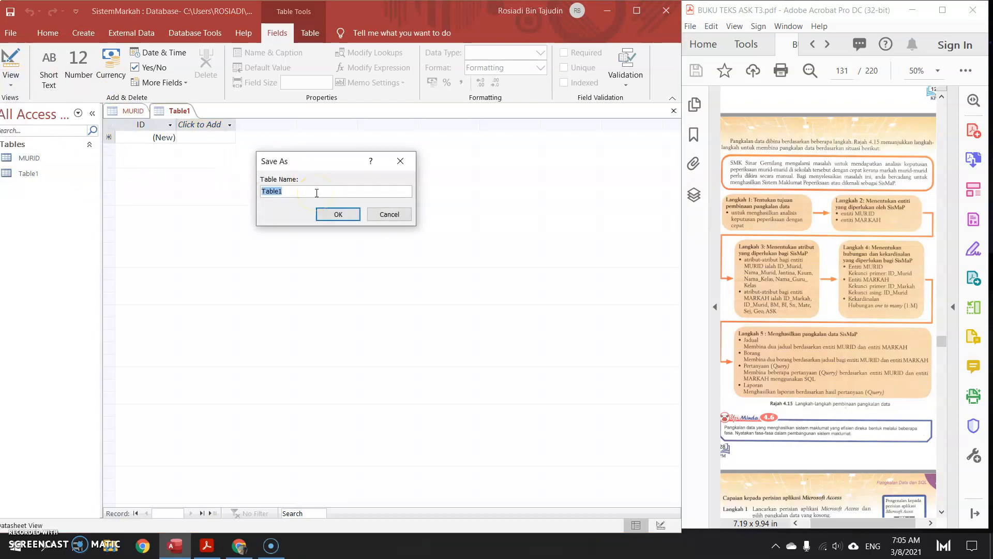
key("Caps_Lock")
type("MARKAH")
left_click(347, 214)
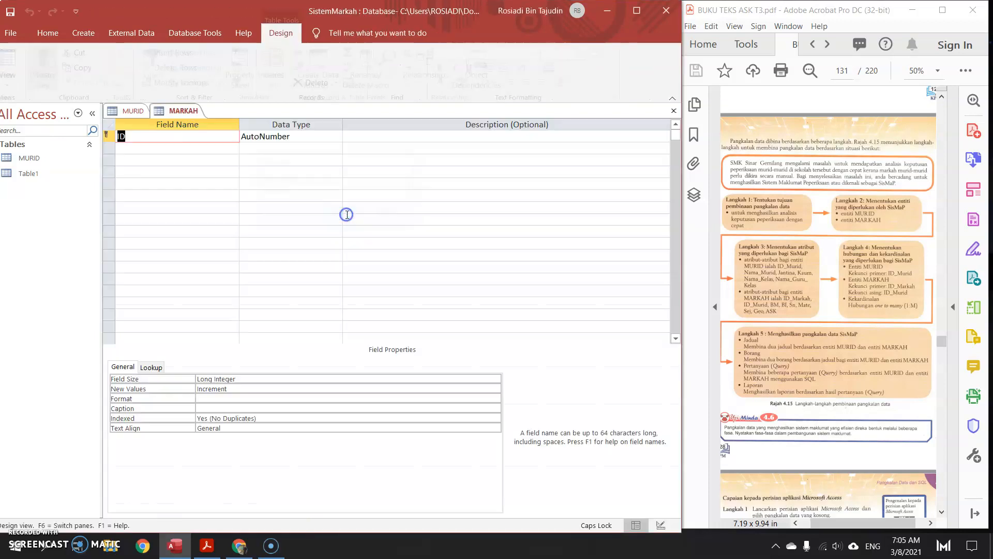
Rename the MARKAH table's primary key field to ID_Markah and set its data type to Short Text
left_click(145, 138)
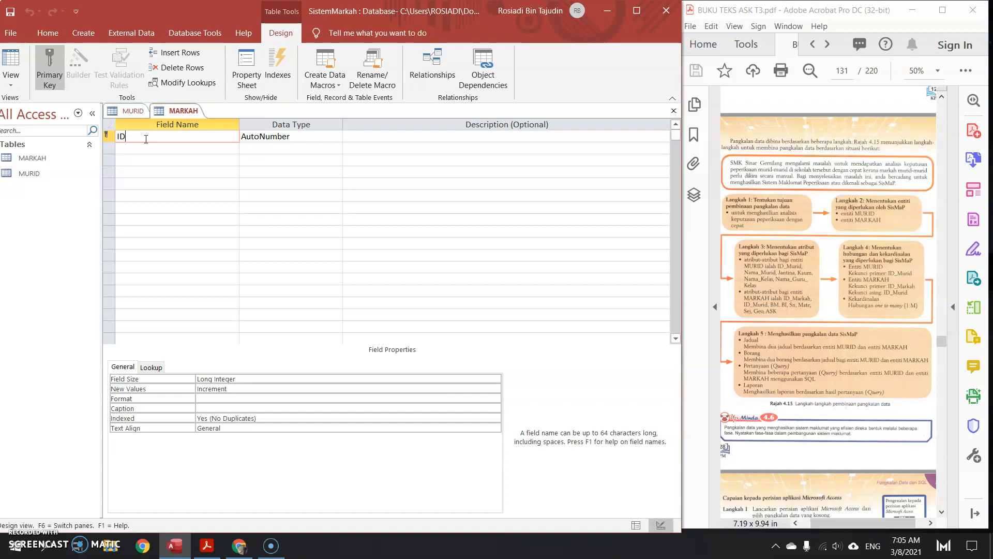
type("_Markah")
left_click(139, 138)
left_click(305, 139)
left_click(336, 137)
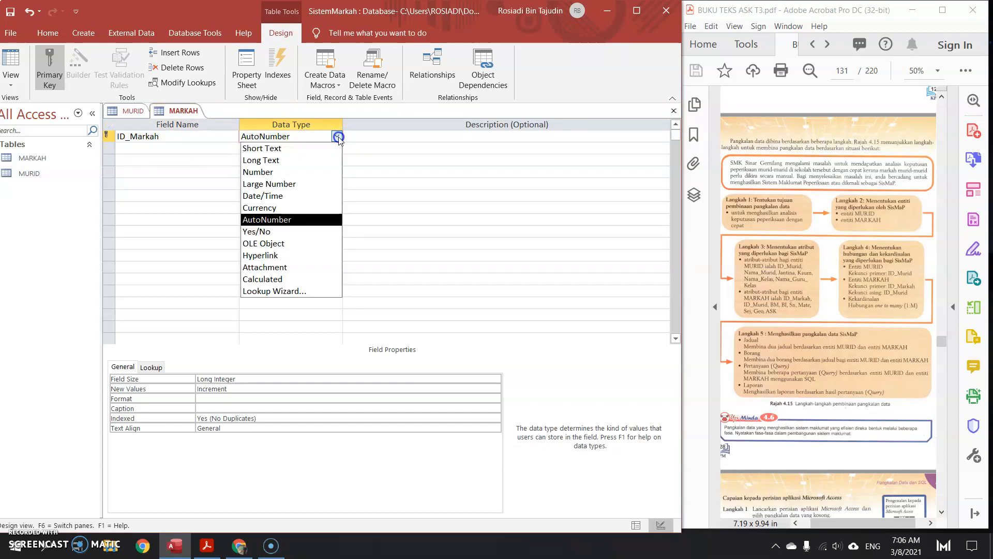
left_click(310, 150)
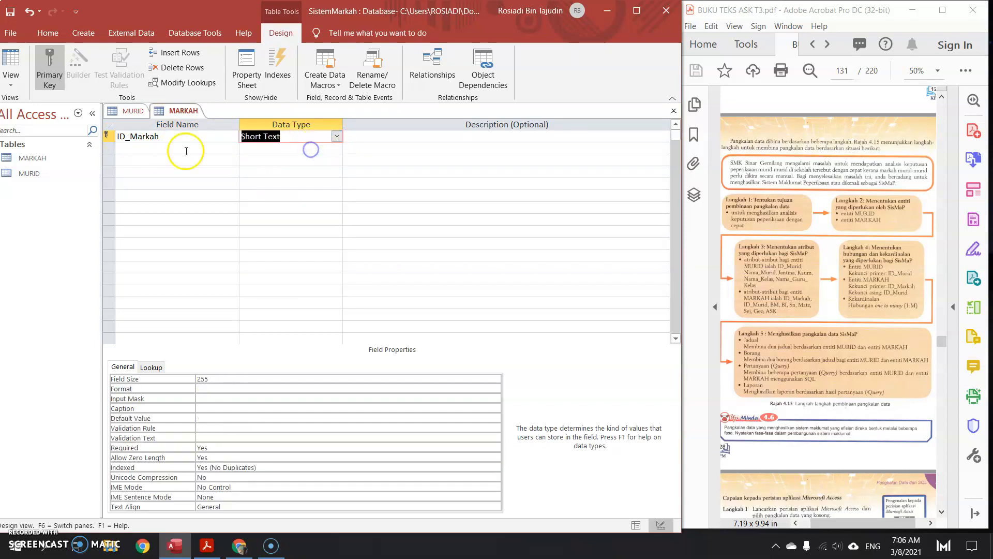
Add the Short Text fields ID_Murid, BM, BI and Sn below ID_Markah
left_click(129, 149)
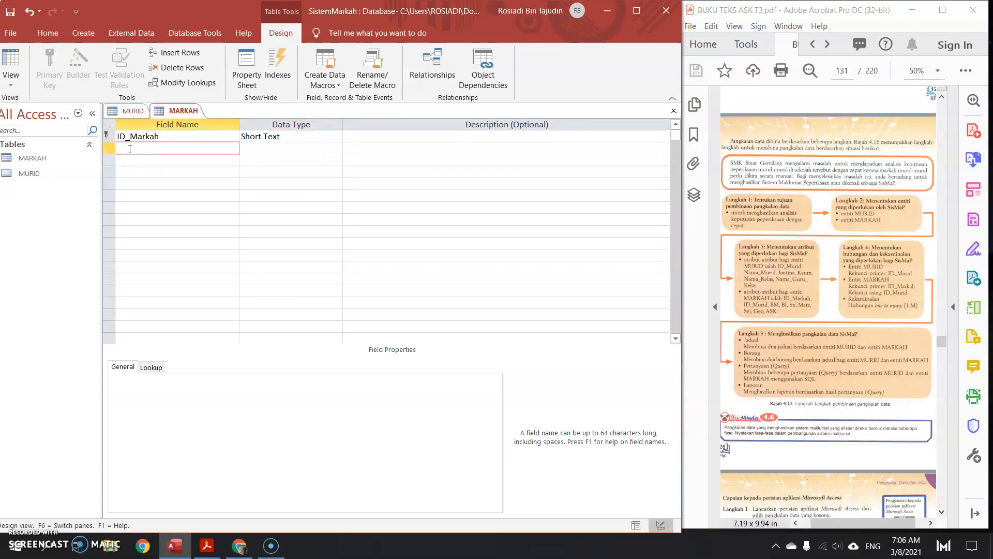
type("ID_")
type("Murid")
key("Down")
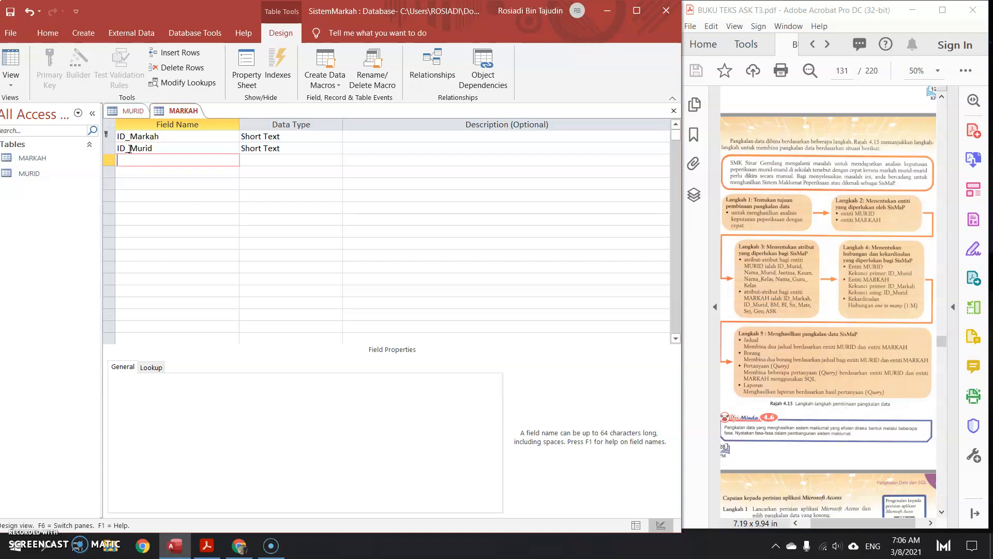
type("BM")
key("Down")
type("BI")
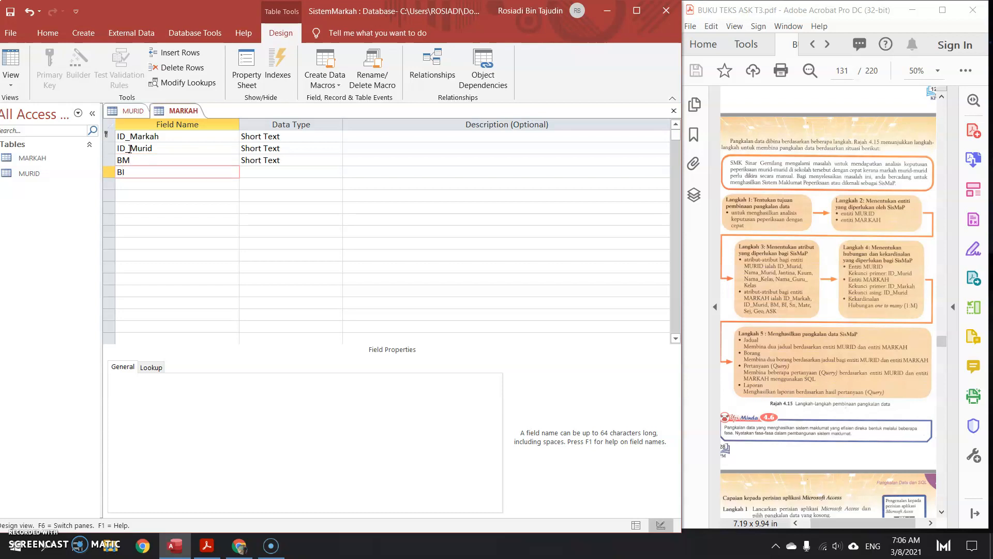
key("Down")
type("Sn")
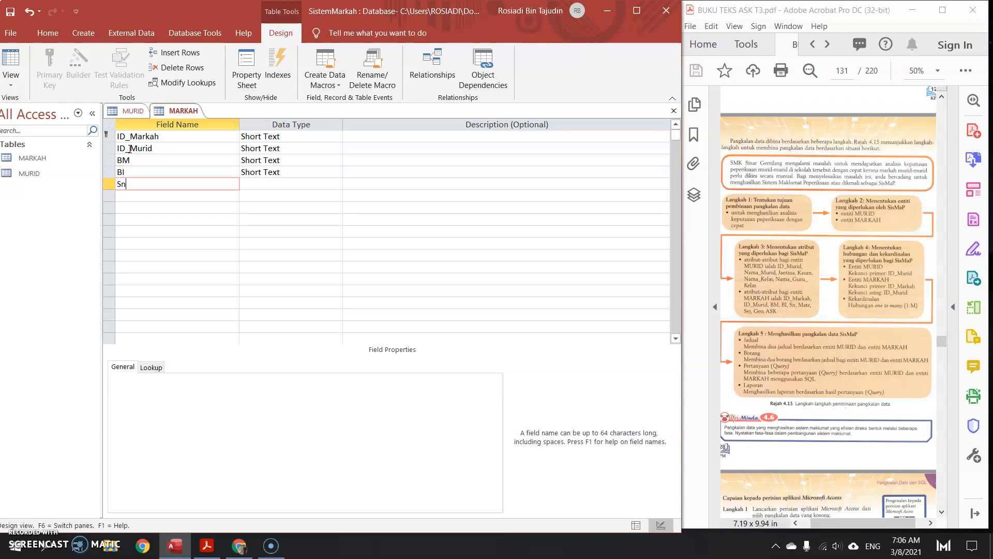
Add the Short Text fields Mate, Sej, Geo and ASK to the end of the MARKAH table
key("Down")
type("Mate")
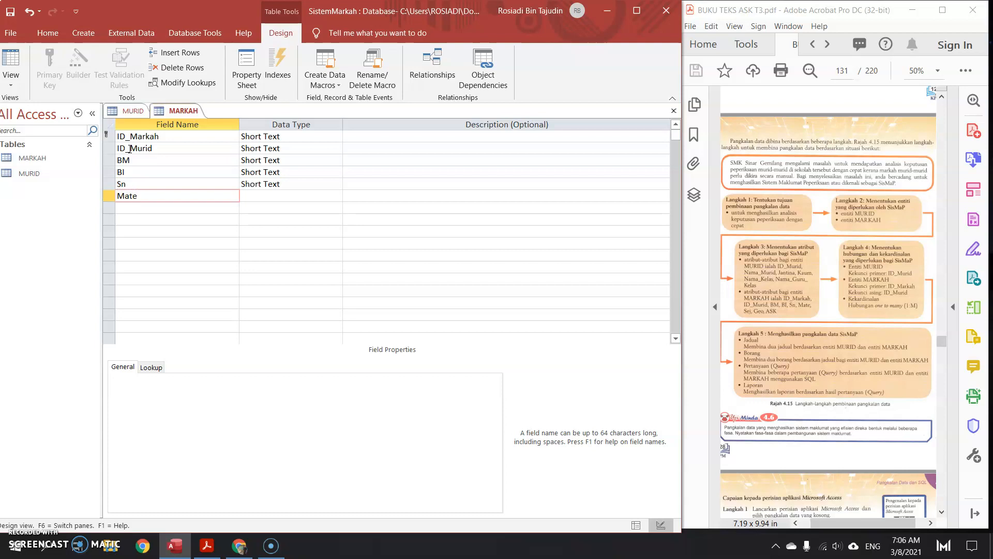
key("Down")
type("Sej")
key("Down")
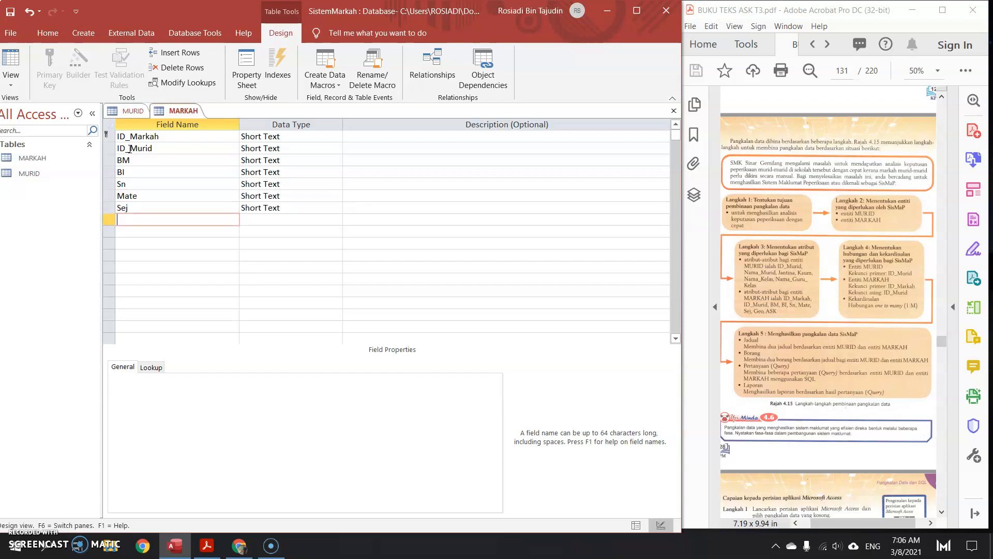
type("Geo")
key("Down")
type("ASK")
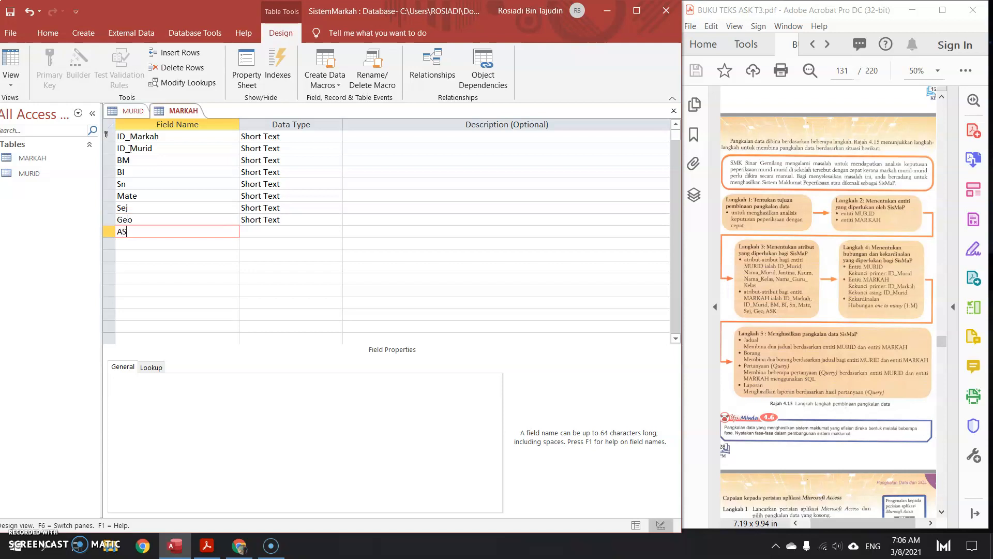
key("Down")
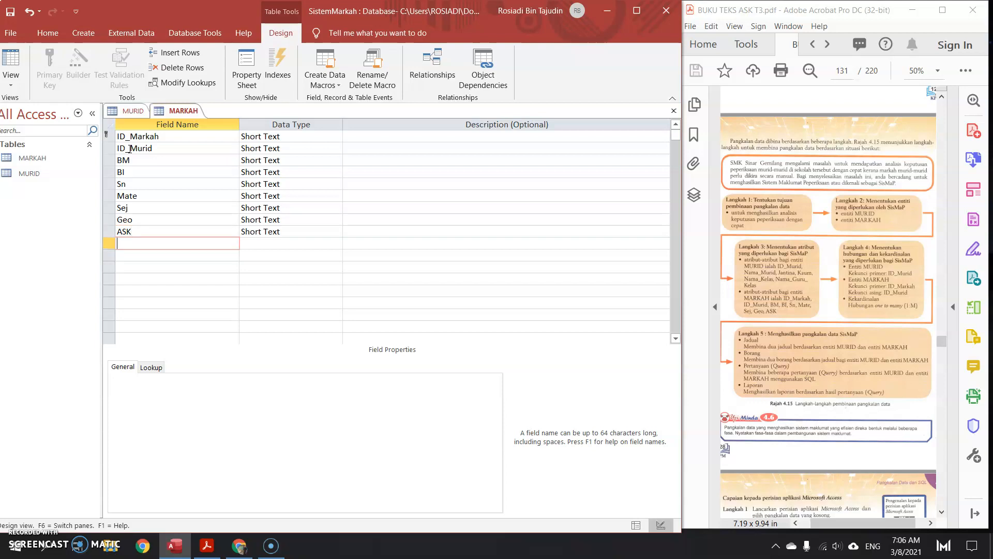
left_click(154, 232)
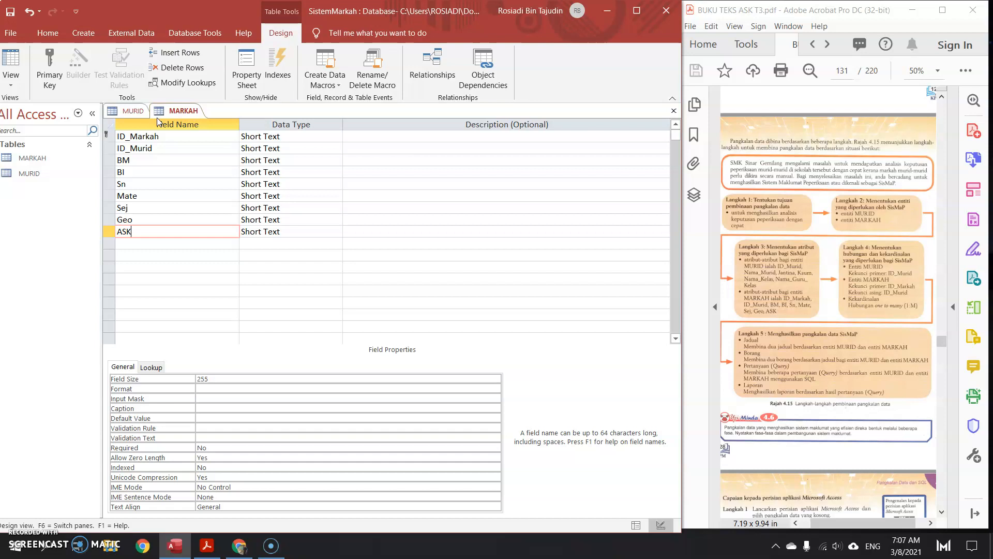
Open the Relationships layout and add the MURID and MARKAH tables to it
left_click(428, 71)
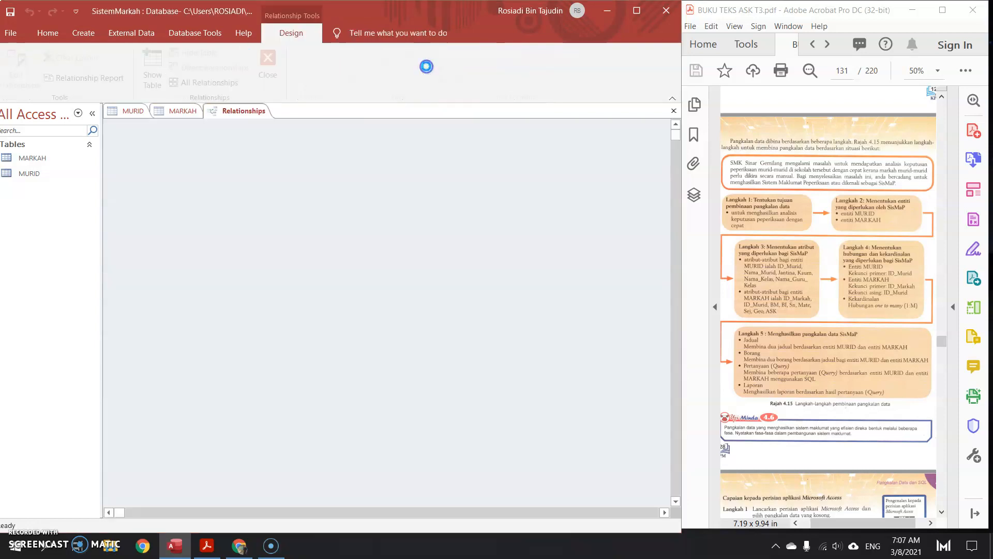
left_click_drag(342, 78, 429, 103)
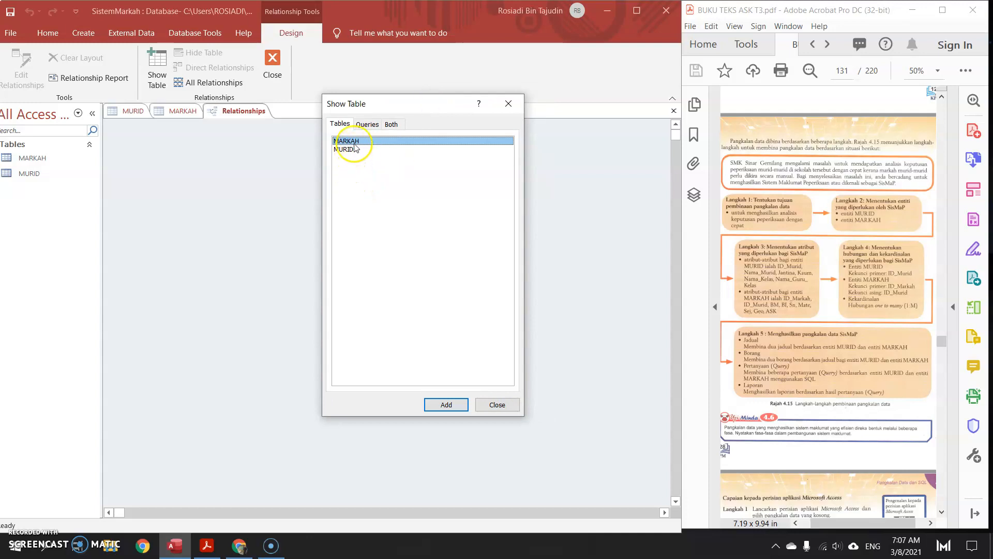
left_click(452, 409)
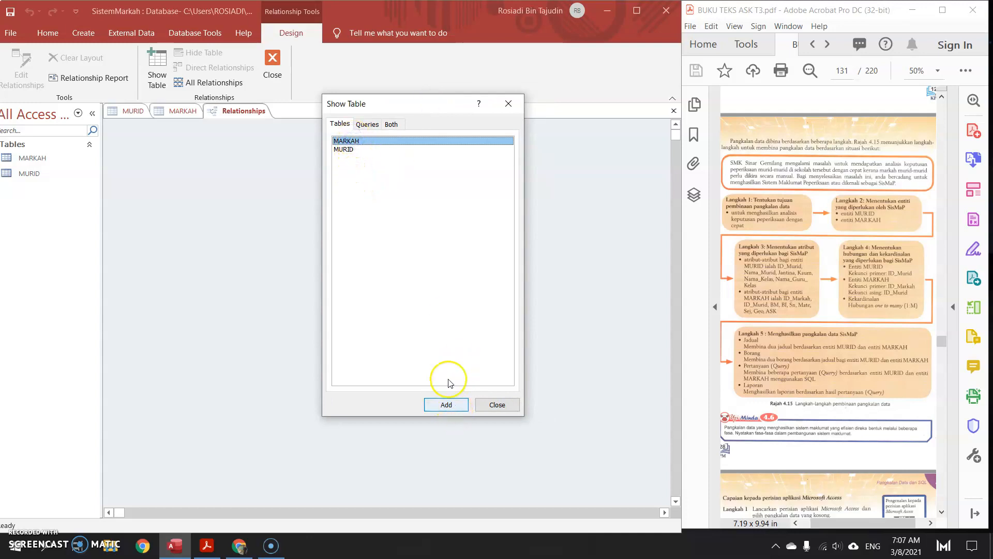
left_click(344, 150)
left_click(457, 405)
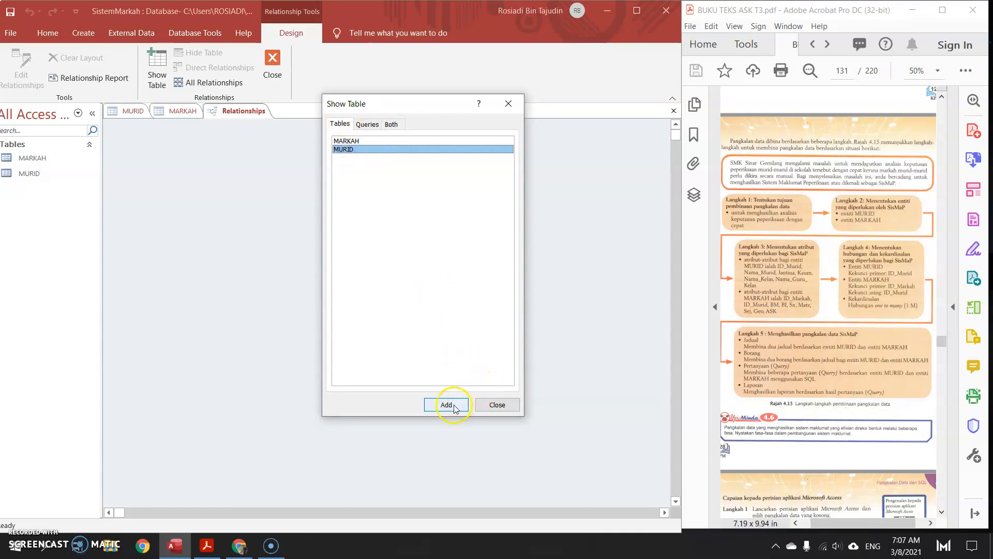
left_click(359, 143)
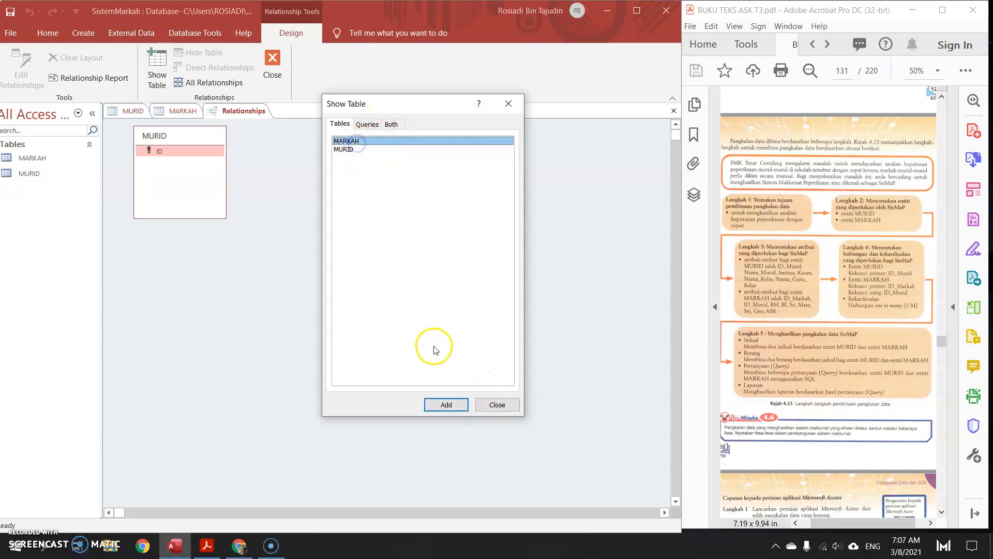
left_click(457, 411)
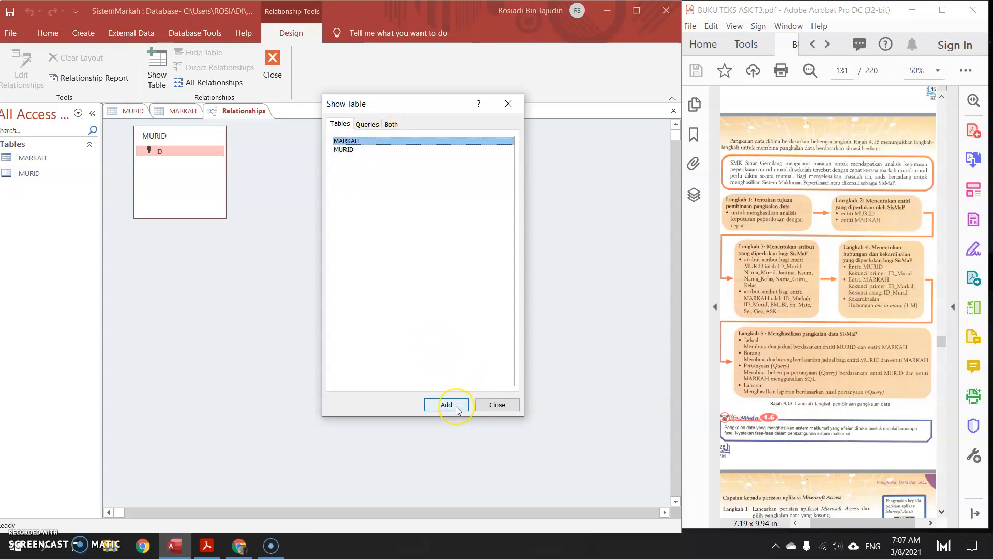
left_click(457, 410)
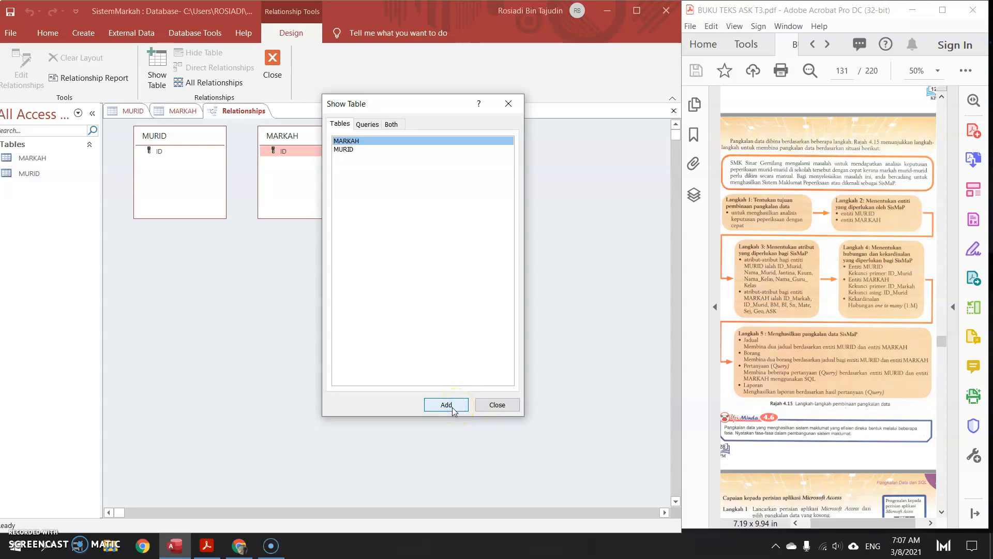
left_click(498, 407)
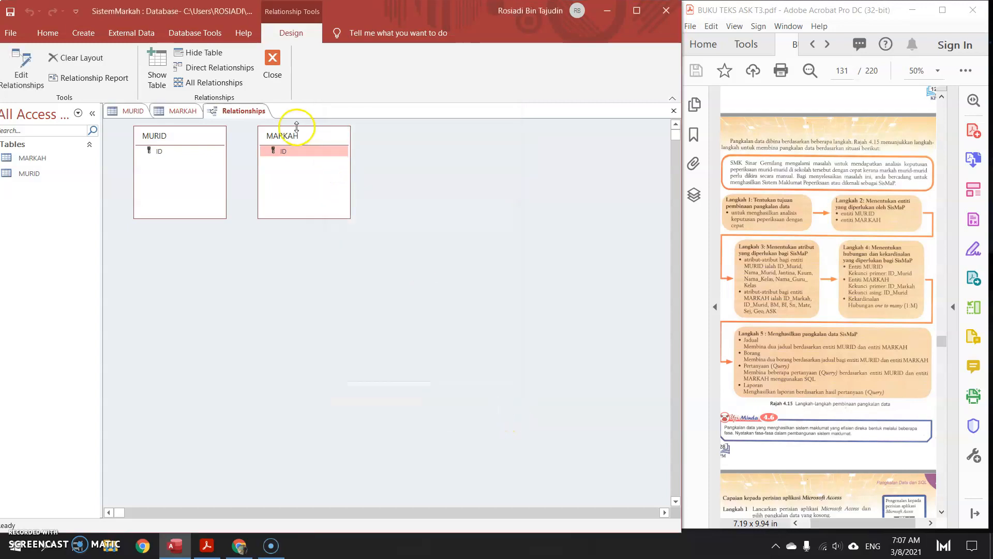
Close the Relationships layout without saving its changes
right_click(282, 141)
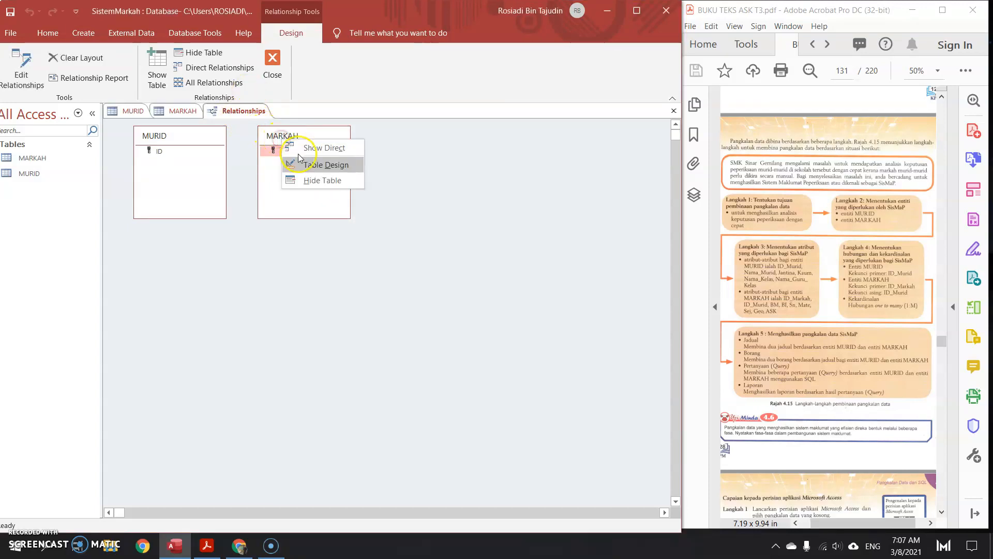
left_click(147, 11)
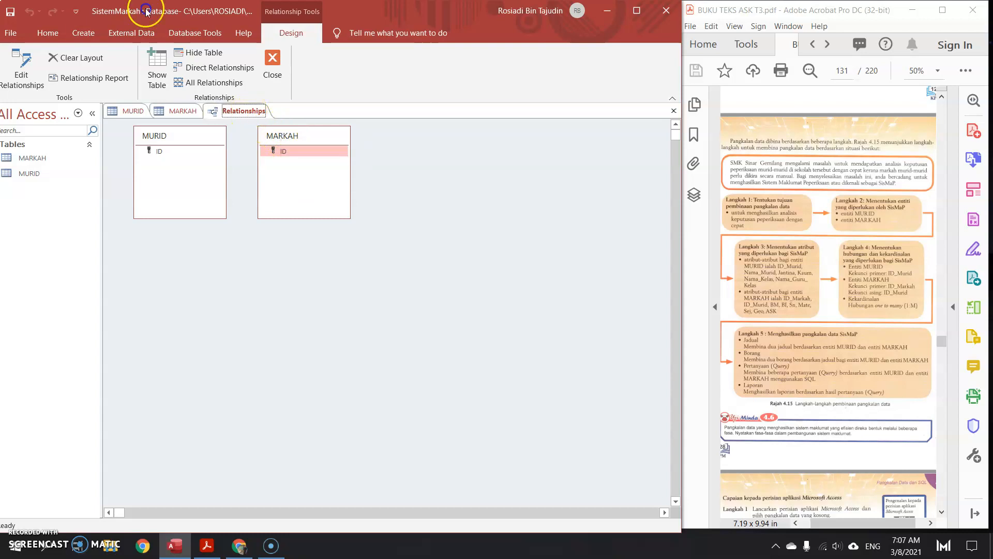
right_click(247, 116)
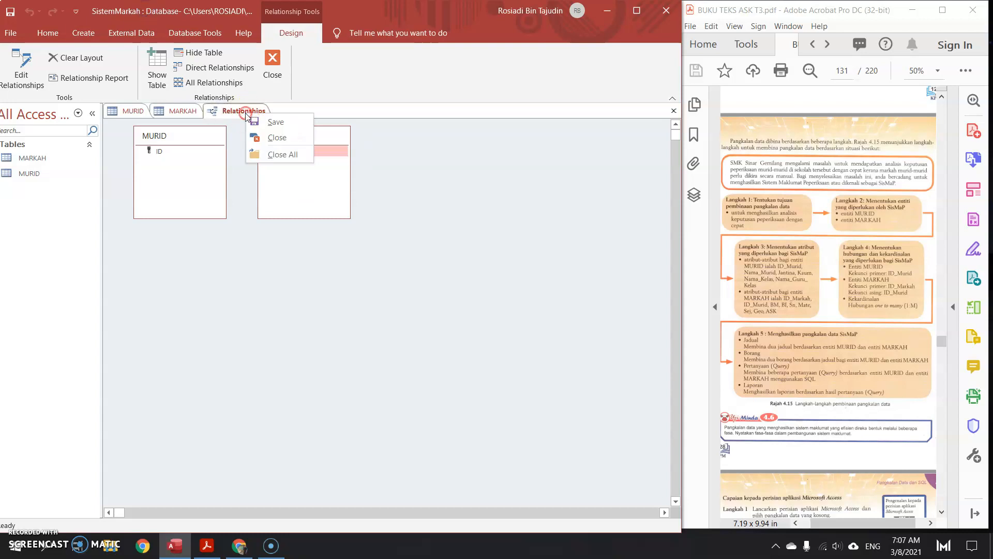
left_click(274, 139)
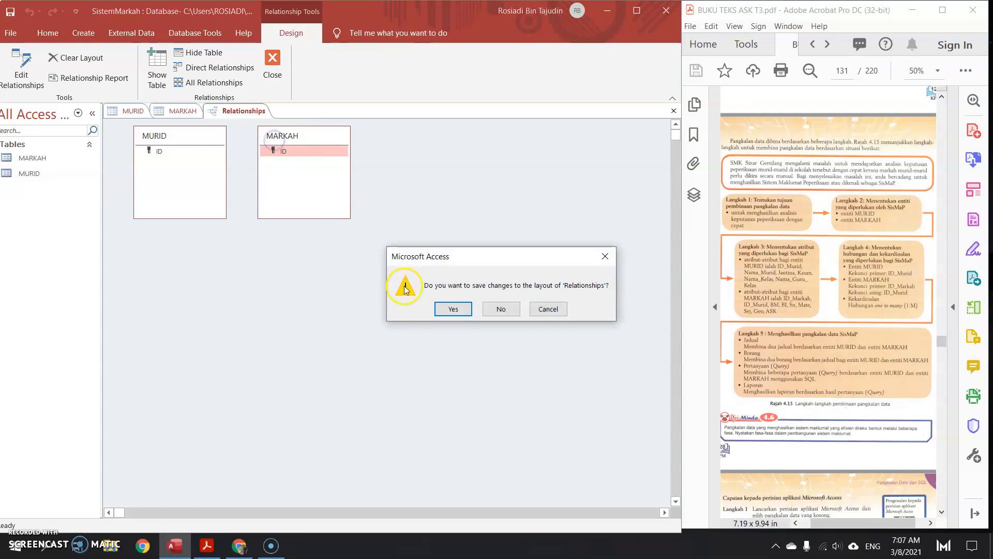
left_click(501, 309)
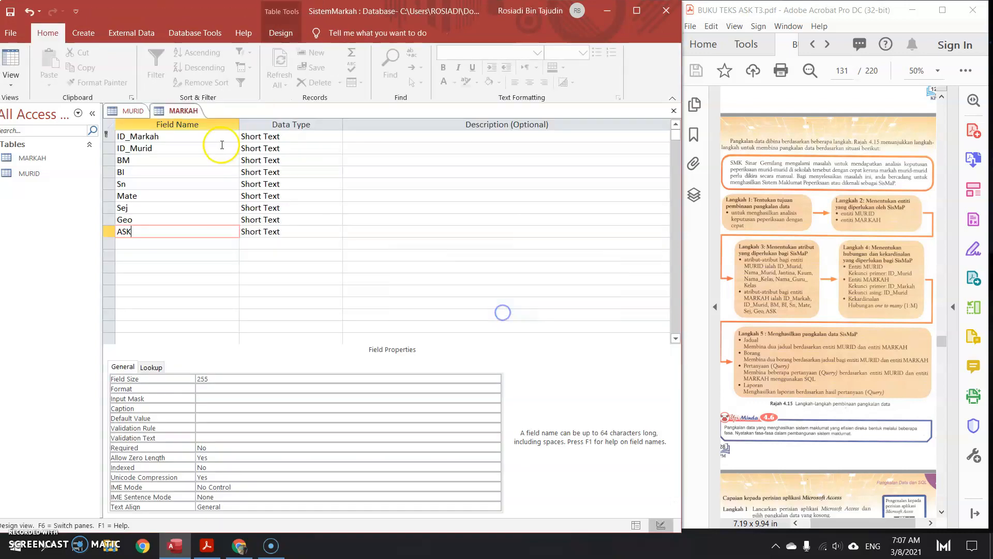
Review the fields and data types of the MARKAH and MURID tables in Design View
left_click(183, 113)
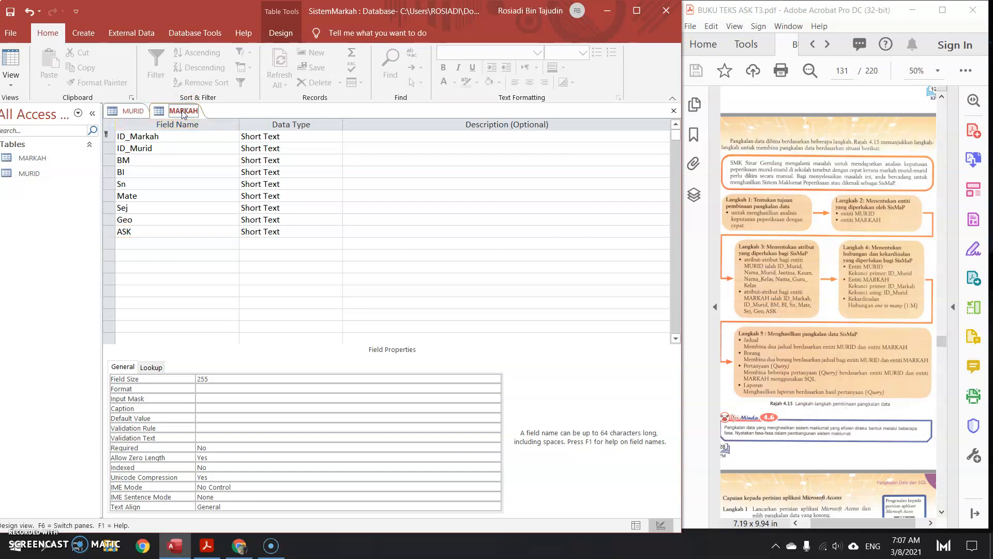
left_click(129, 110)
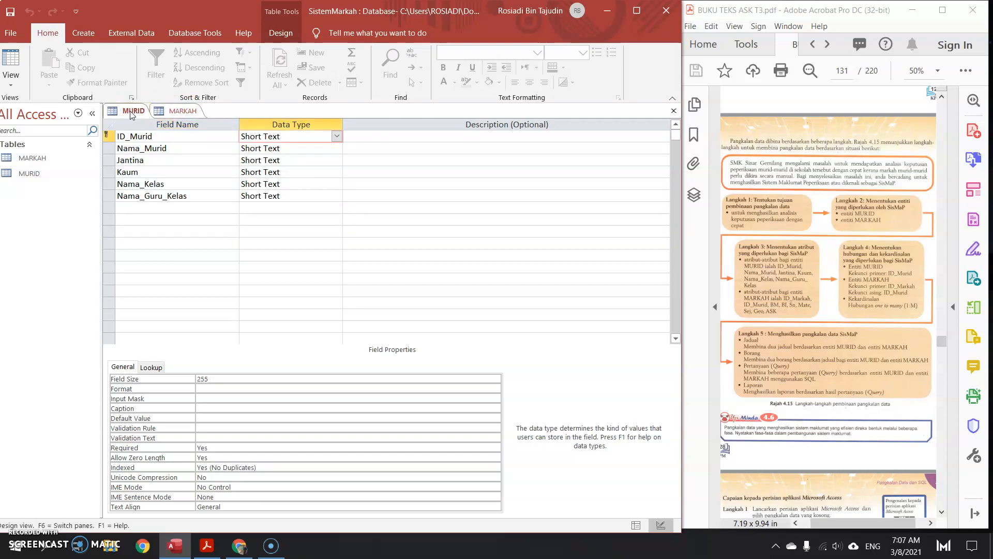
left_click(177, 111)
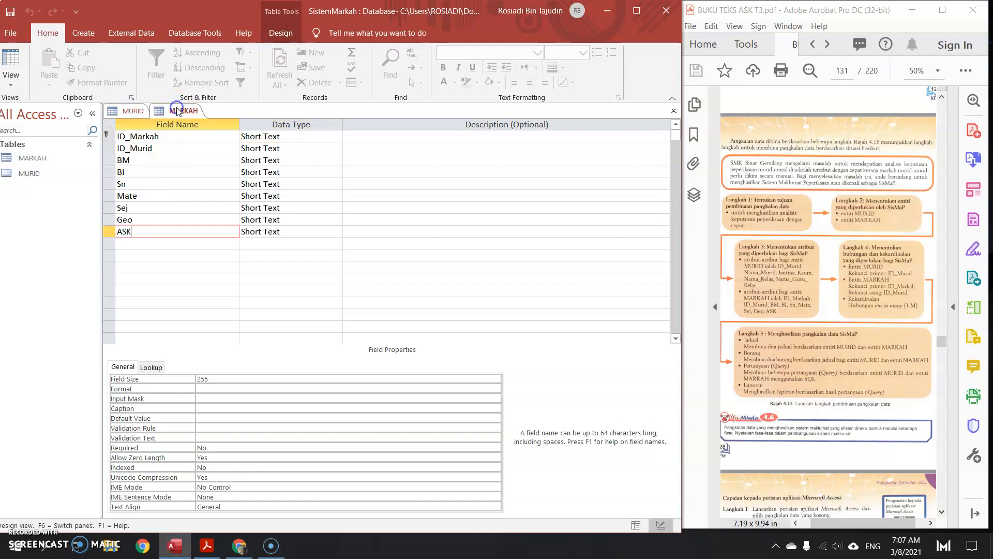
left_click(129, 112)
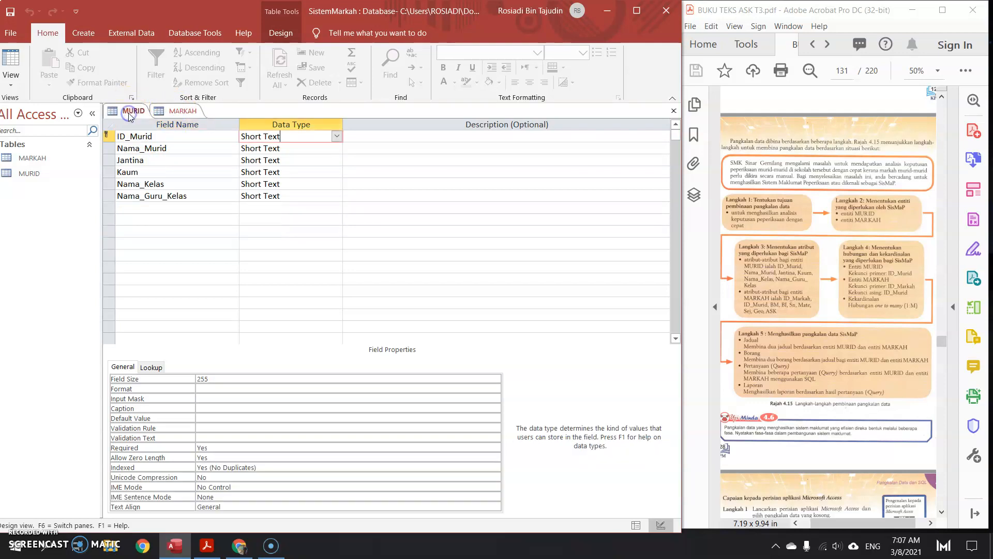
left_click(49, 157)
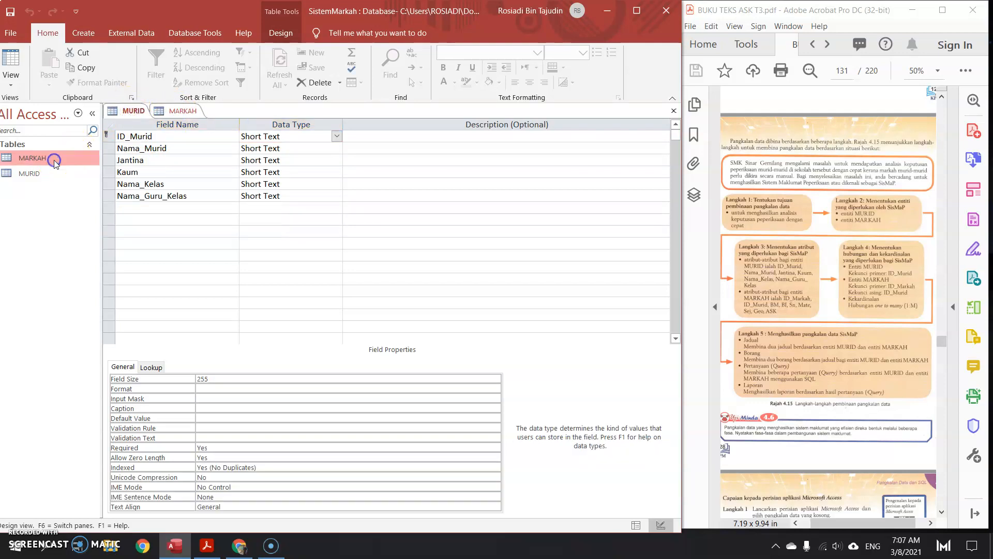
left_click(11, 77)
left_click(40, 135)
left_click(82, 33)
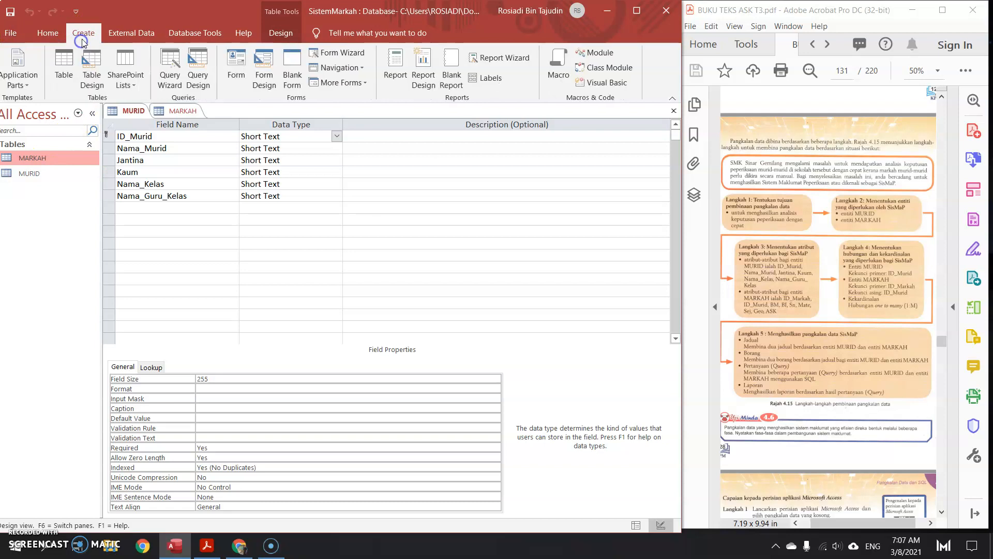
left_click(41, 172)
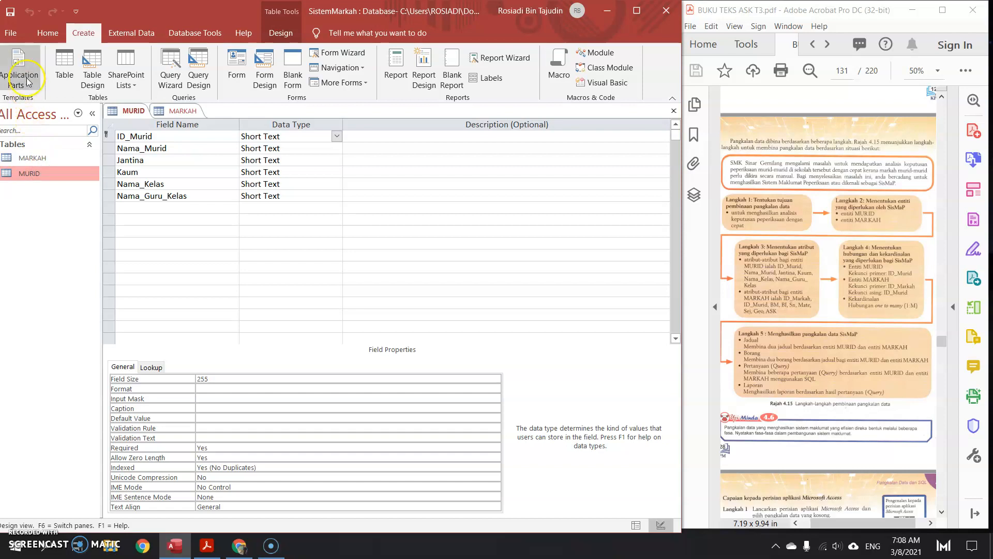
left_click(49, 33)
left_click(14, 85)
left_click(42, 129)
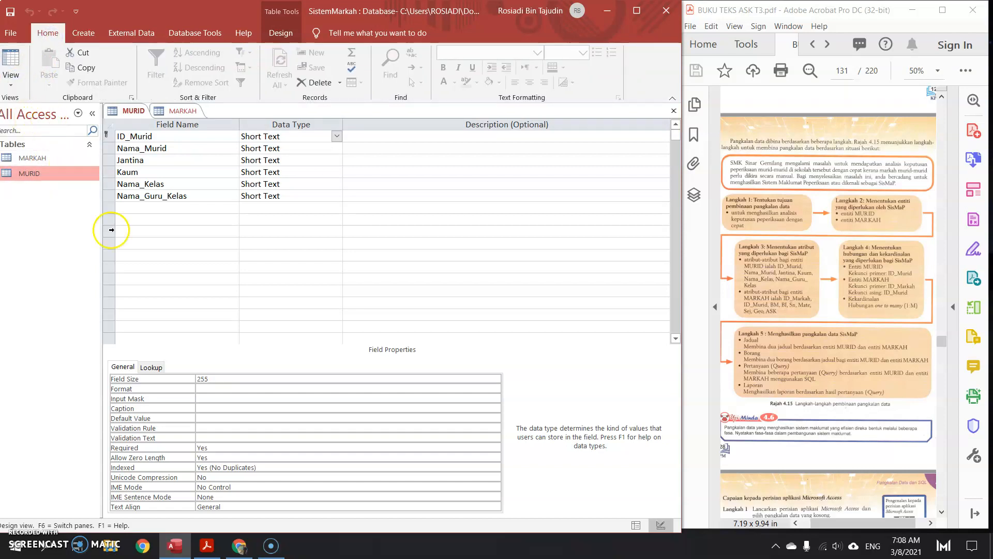
Reopen the Relationships layout, add the MURID and MARKAH tables again, and move the Show Table dialog clear of them
left_click(279, 33)
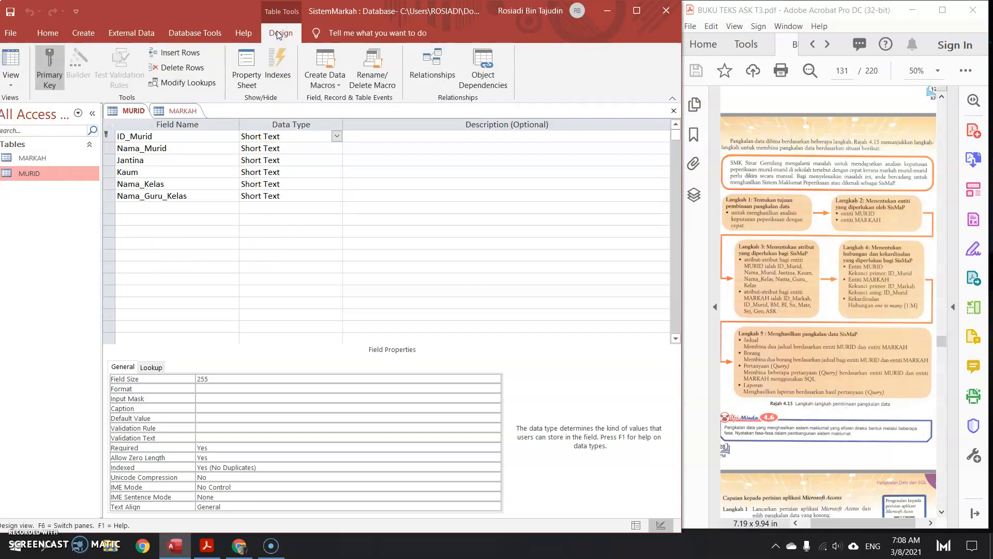
left_click(433, 67)
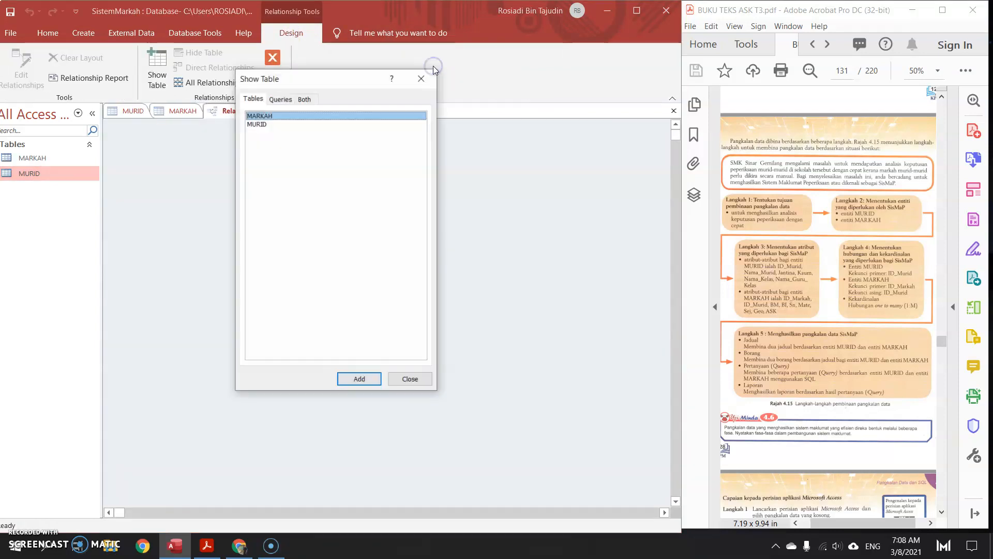
left_click(260, 124)
left_click(361, 379)
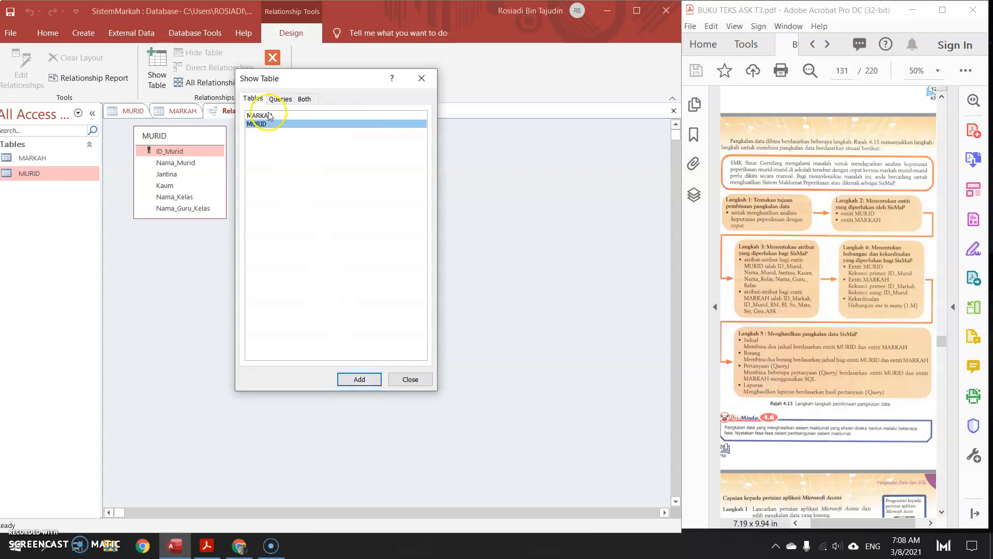
left_click(263, 116)
left_click(362, 379)
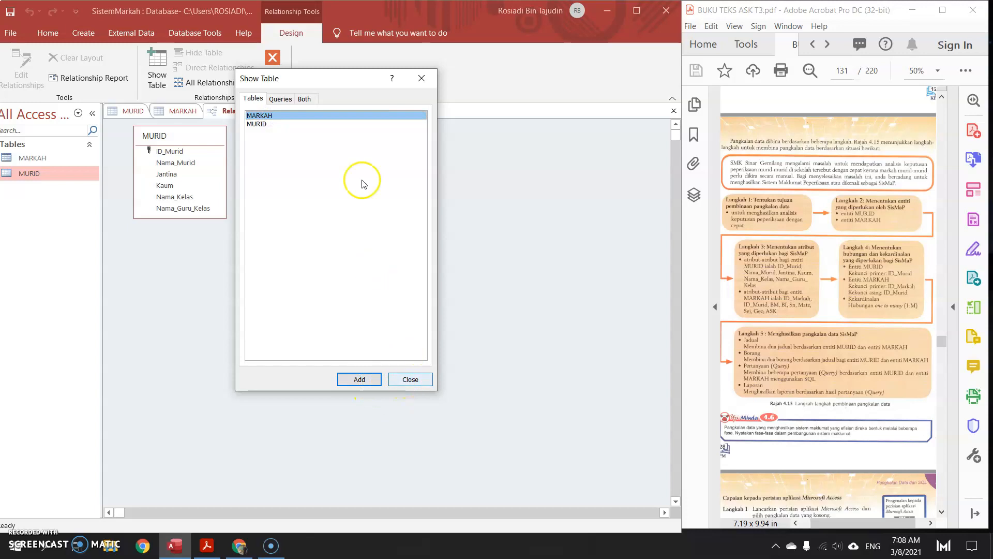
left_click_drag(349, 91, 496, 111)
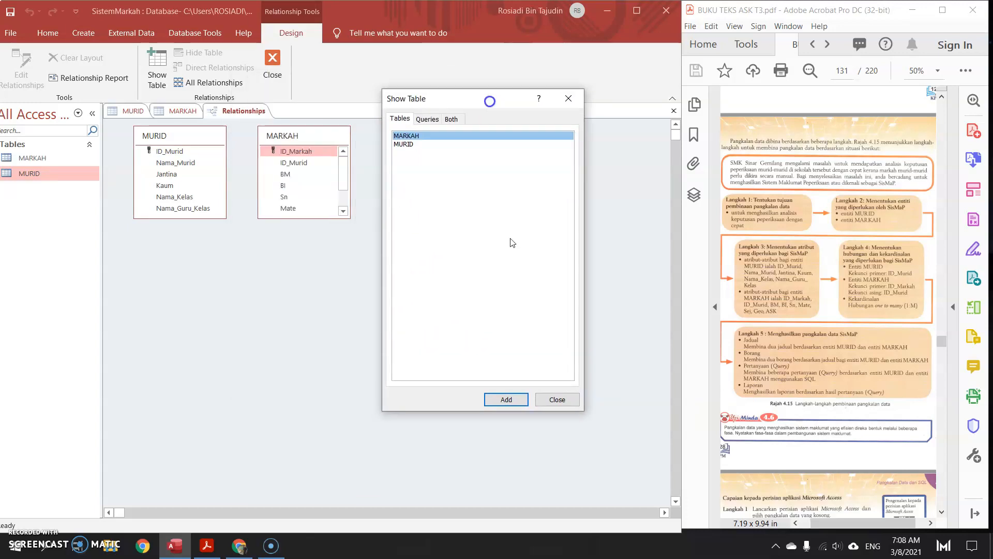